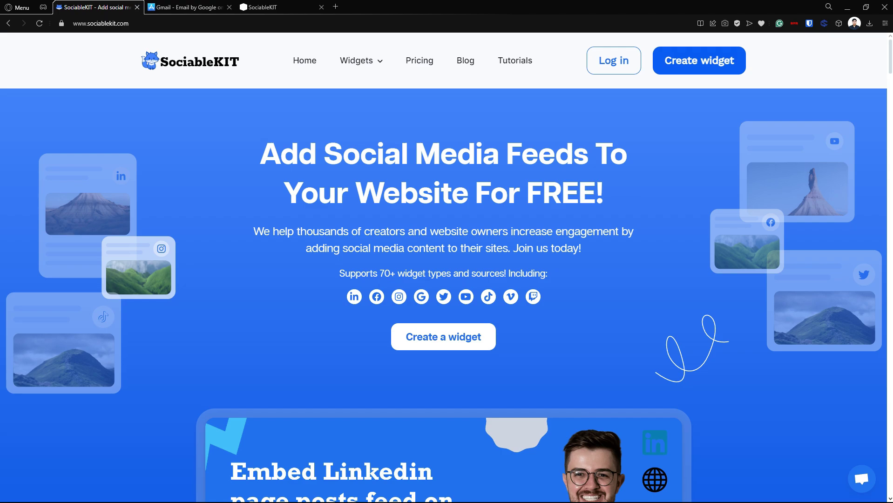
# - Log in to SociableKIT and start a new widget from the My Widgets dashboard
pyautogui.click(614, 61)
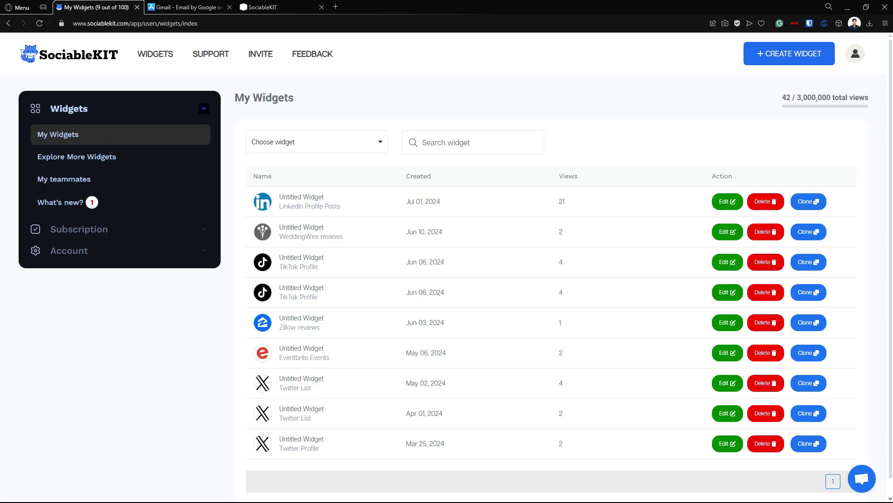
pyautogui.click(789, 53)
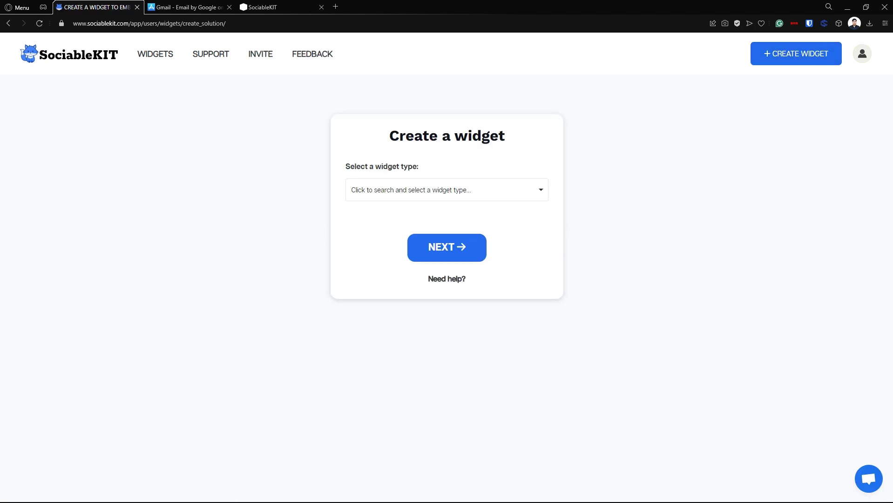
# - Set the widget type to Apple app store reviews, then bring up Gmail's App Store page
pyautogui.click(444, 189)
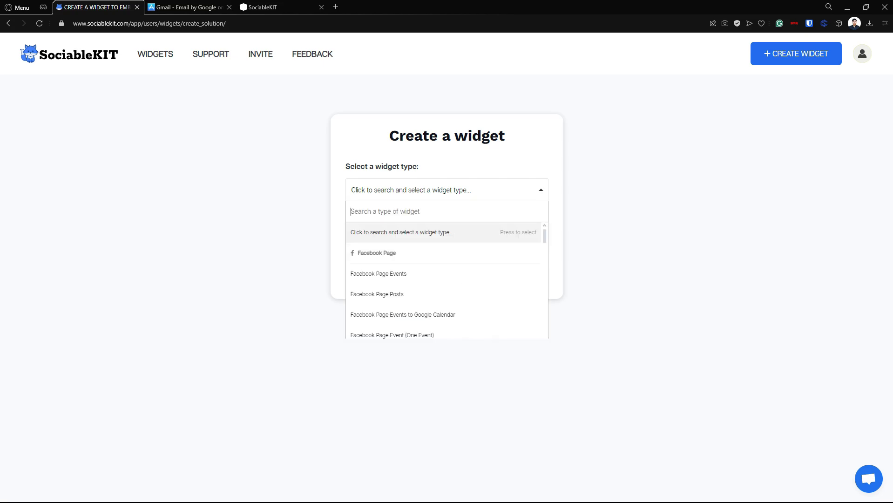
pyautogui.write('aPPL')
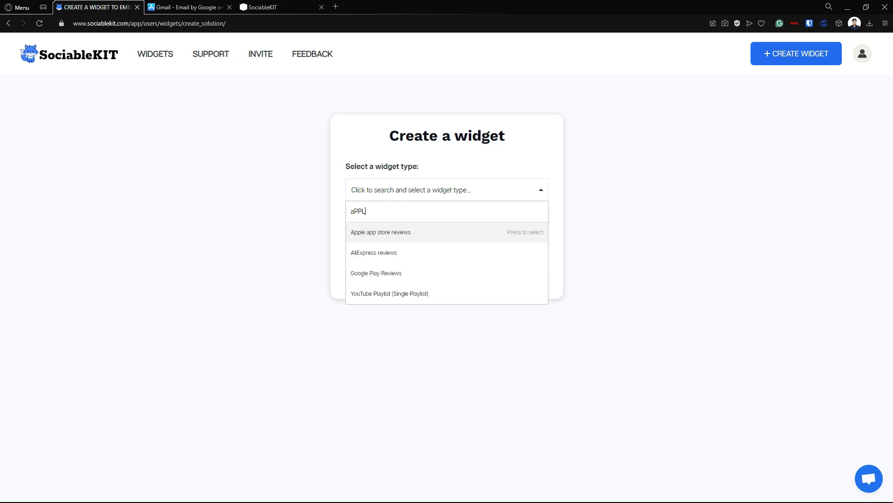
pyautogui.press('Return')
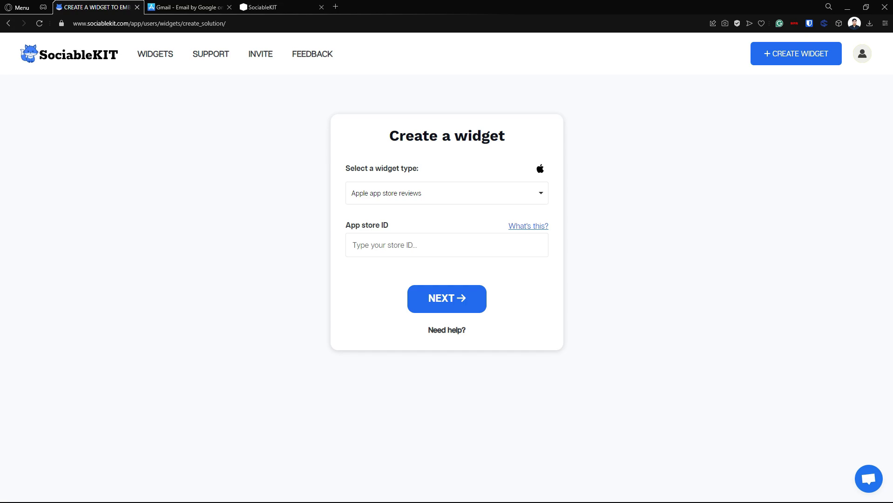
pyautogui.press('Return')
pyautogui.hotkey('ctrl', 'Tab')
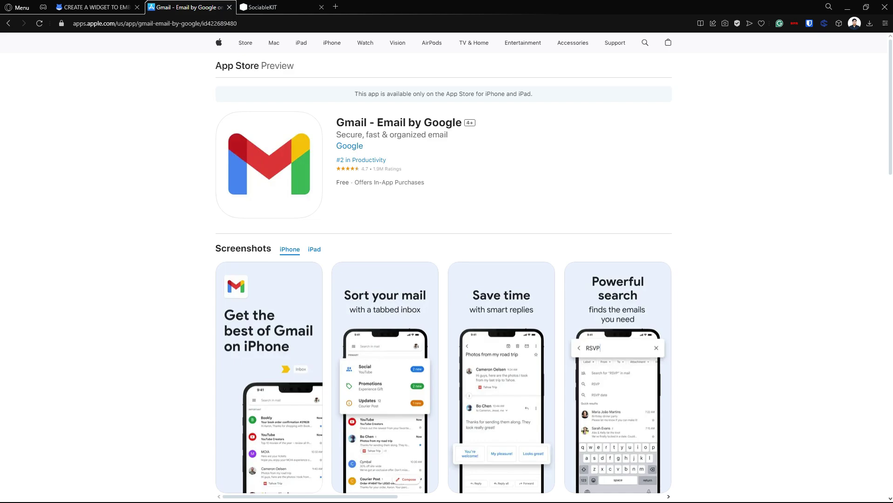
# - Copy the Gmail App Store page's web address from the address bar
pyautogui.scroll(-10, 443, 280)
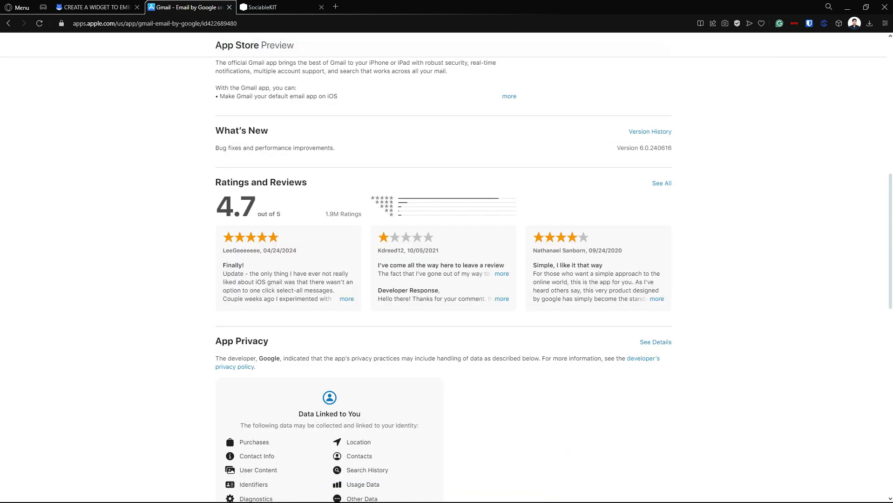
pyautogui.scroll(10, 443, 279)
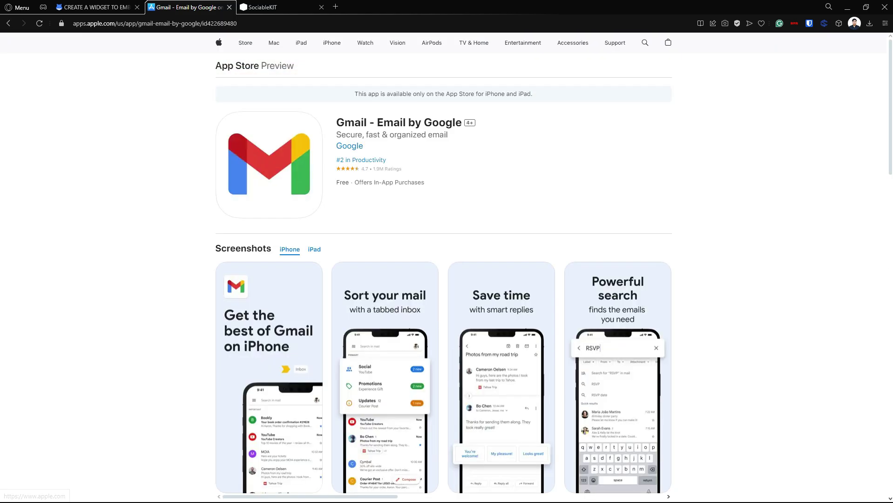
pyautogui.click(238, 24)
pyautogui.moveTo(238, 24); pyautogui.dragTo(72, 24)
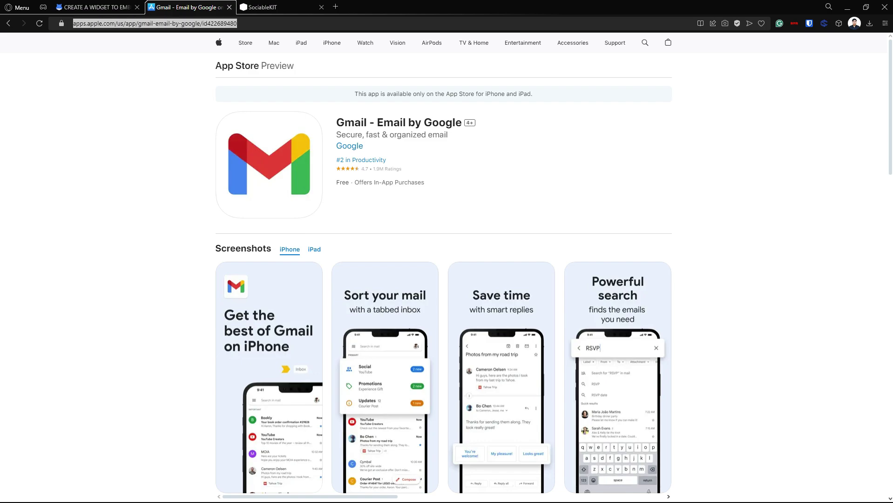
pyautogui.rightClick(154, 24)
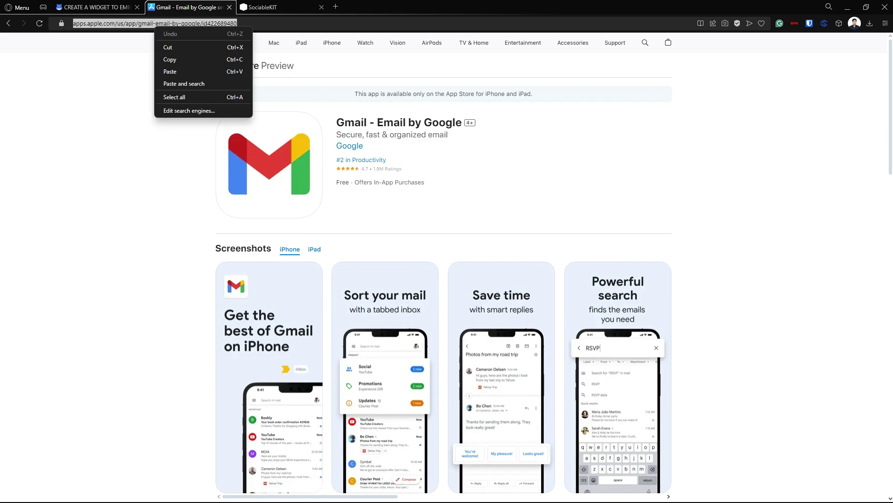
pyautogui.click(169, 60)
# - Paste Gmail's App store ID id422689480 into the form and create the widget
pyautogui.click(94, 7)
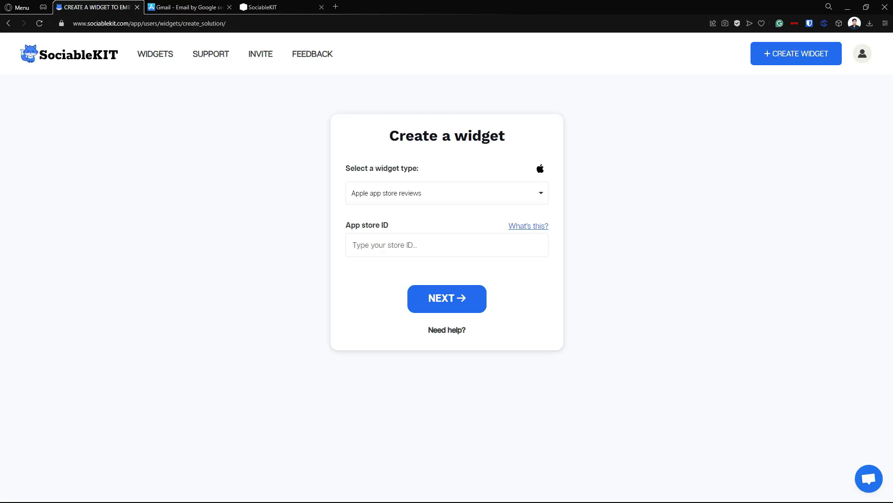
pyautogui.hotkey('ctrl', 'v')
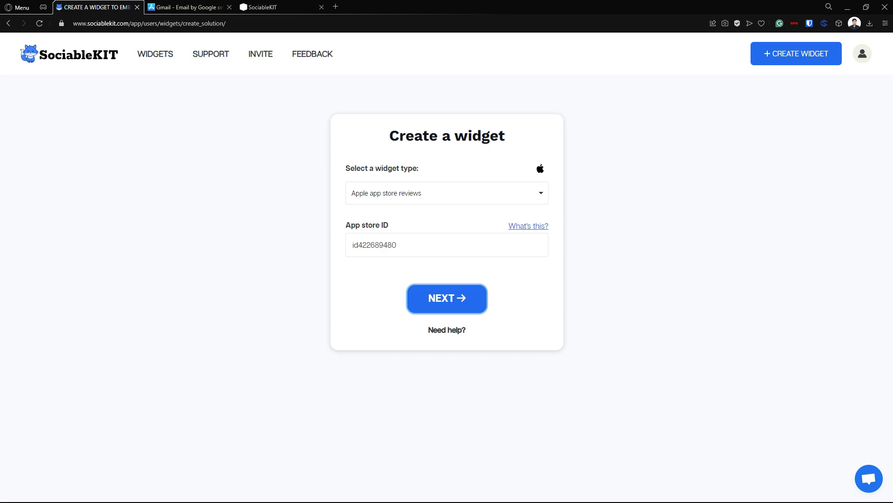
pyautogui.click(446, 298)
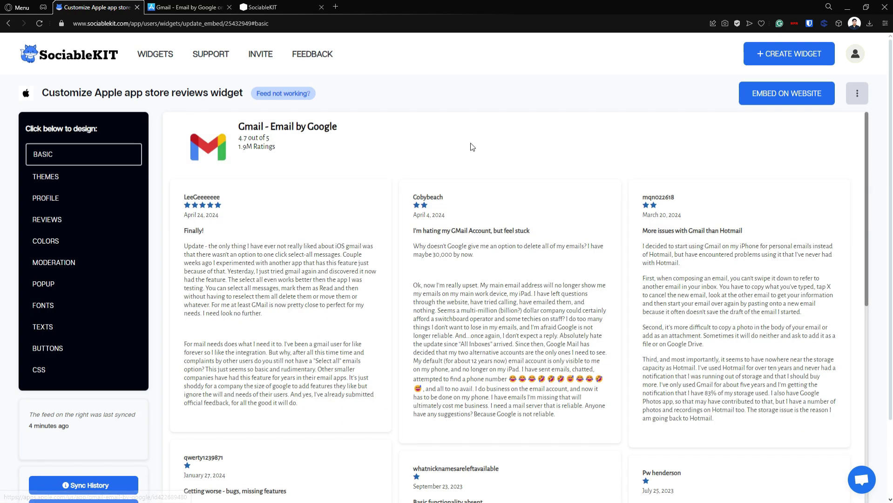
# - Compare the widget's Gmail reviews feed against the App Store page, briefly checking the support chat
pyautogui.scroll(-5, 447, 196)
pyautogui.scroll(8, 445, 201)
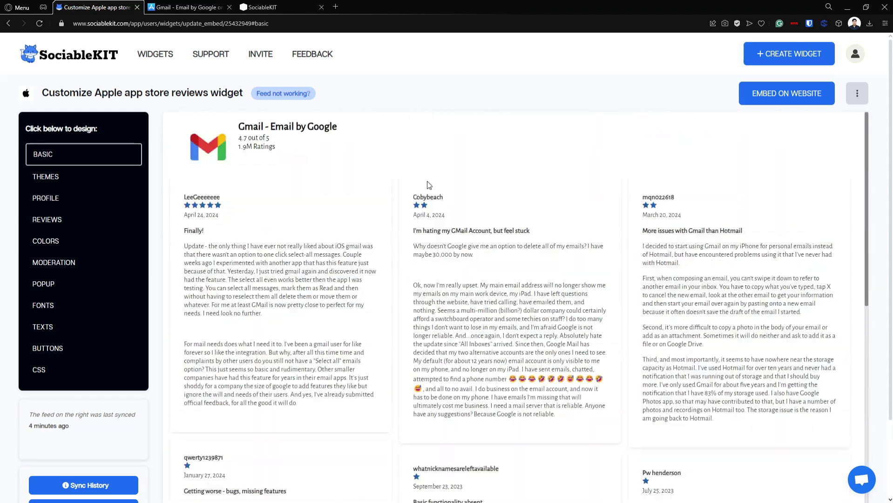
pyautogui.click(200, 6)
pyautogui.scroll(-9, 444, 208)
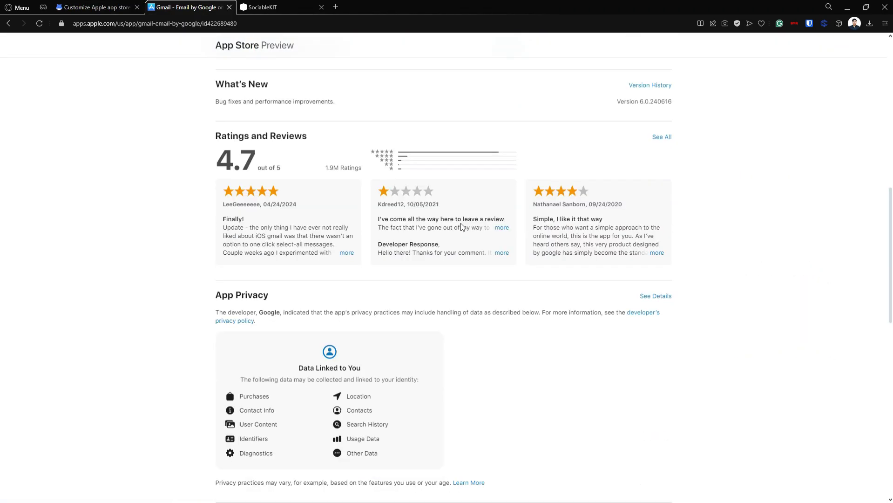
pyautogui.hotkey('ctrl', 'shift', 'Tab')
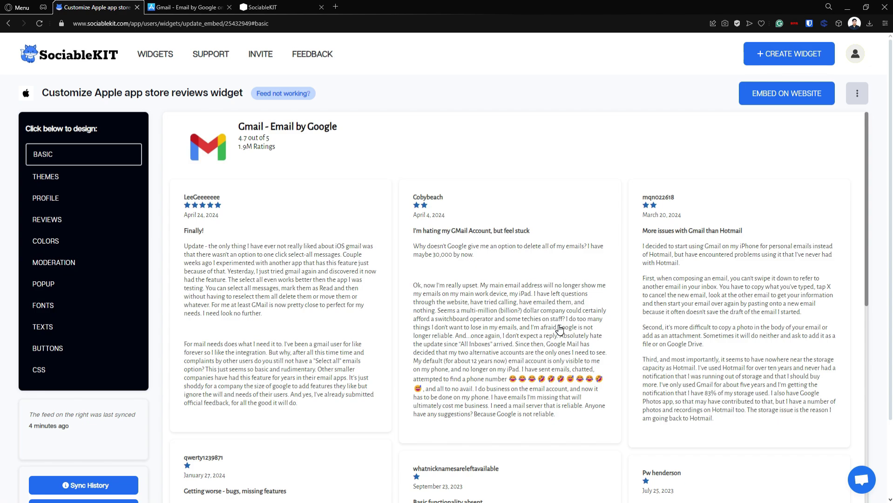
pyautogui.click(862, 481)
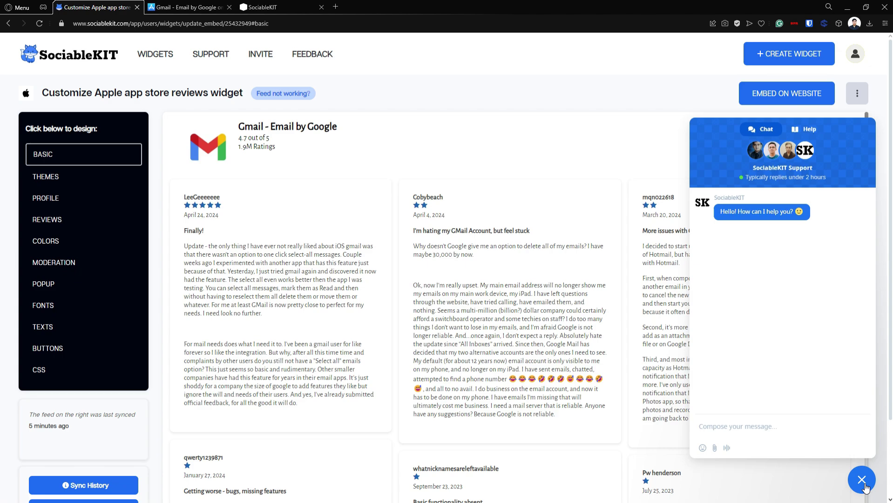
pyautogui.click(864, 484)
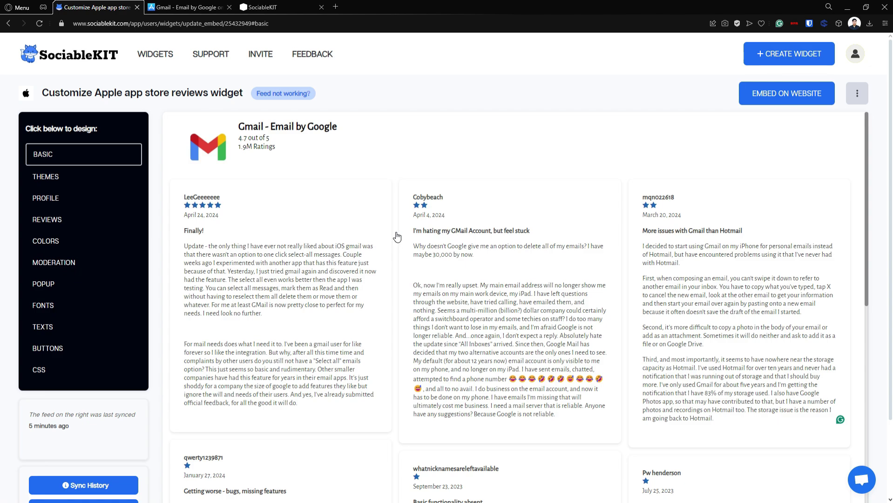
# - Switch the widget's colour theme to the dark Maayos Theme and confirm the change
pyautogui.click(117, 180)
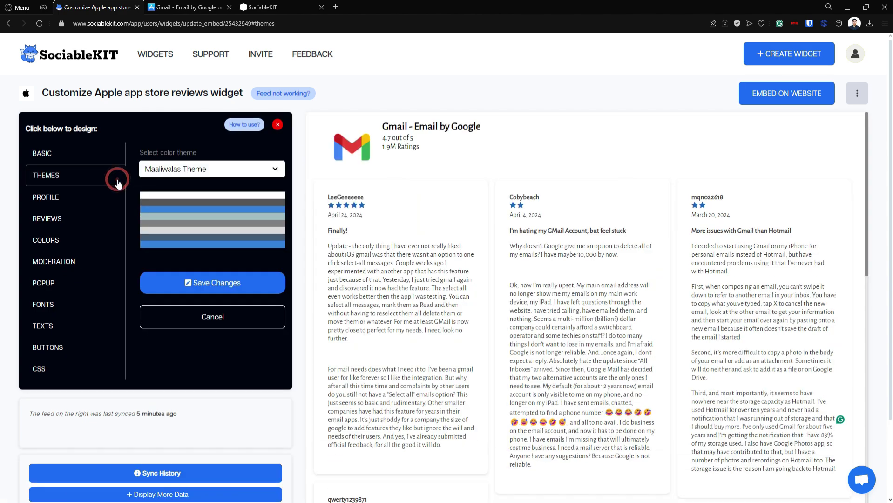
pyautogui.click(275, 170)
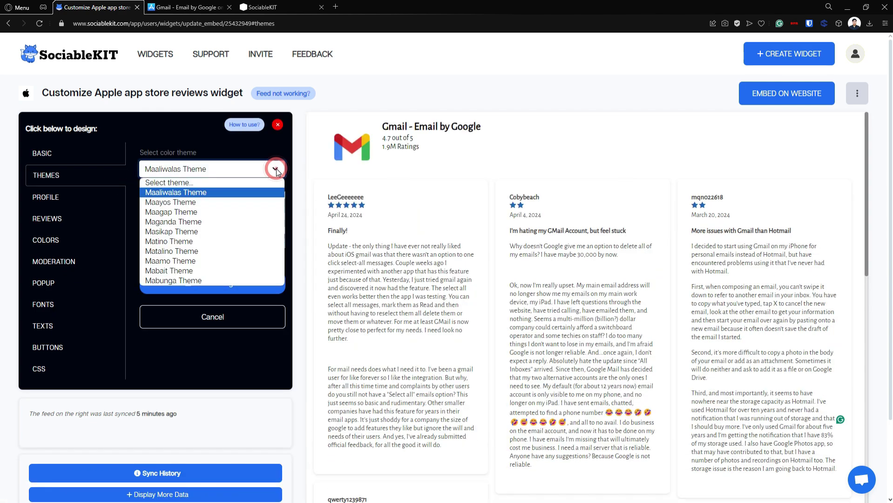
pyautogui.click(248, 207)
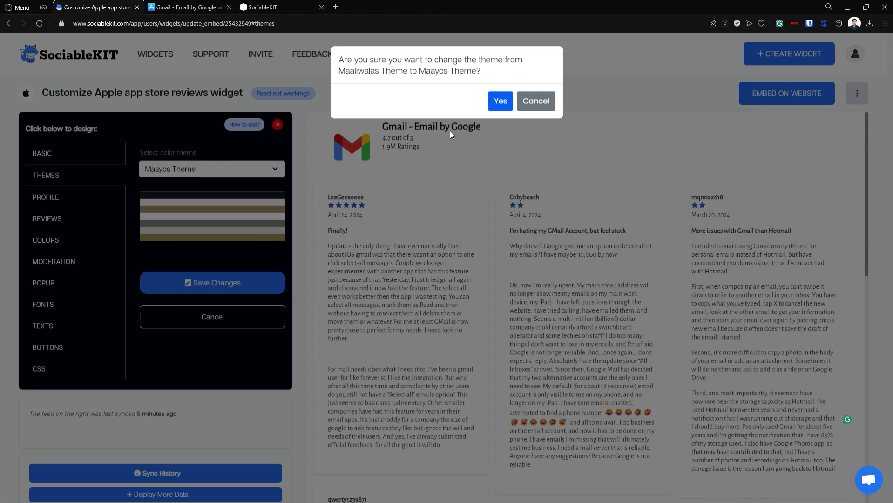
pyautogui.click(499, 100)
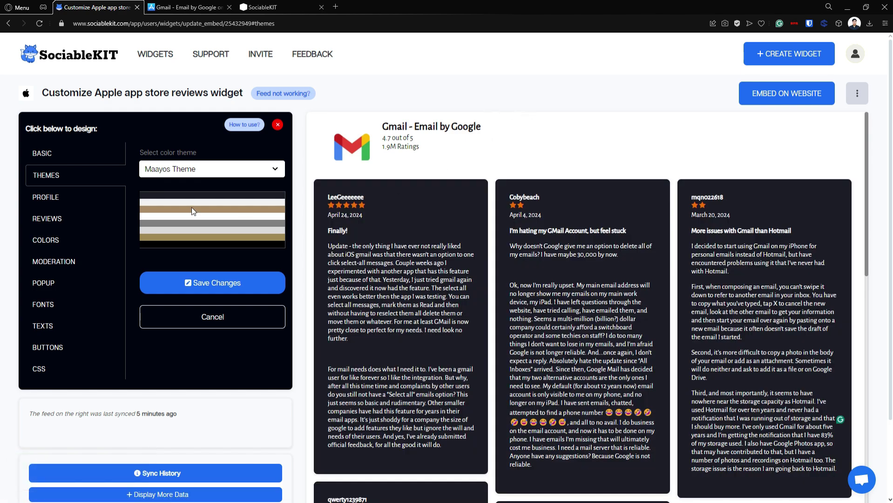
# - Set the reviews widget's layout to Grid
pyautogui.click(90, 220)
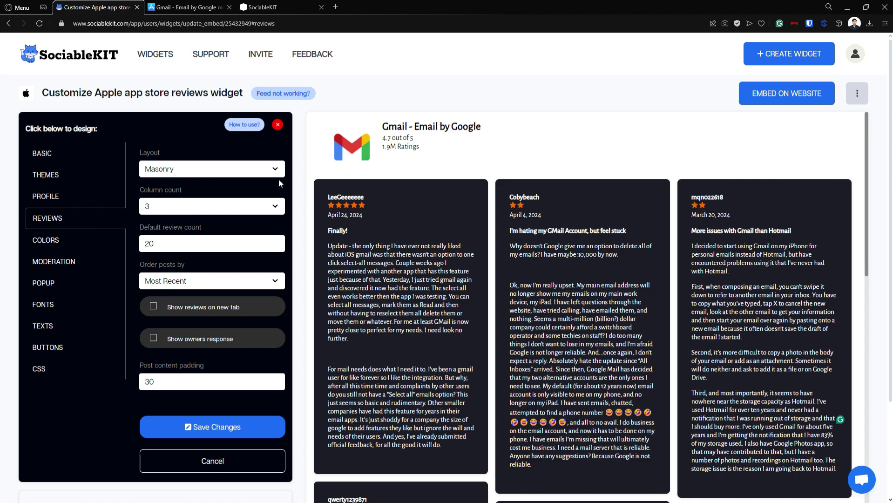
pyautogui.click(274, 167)
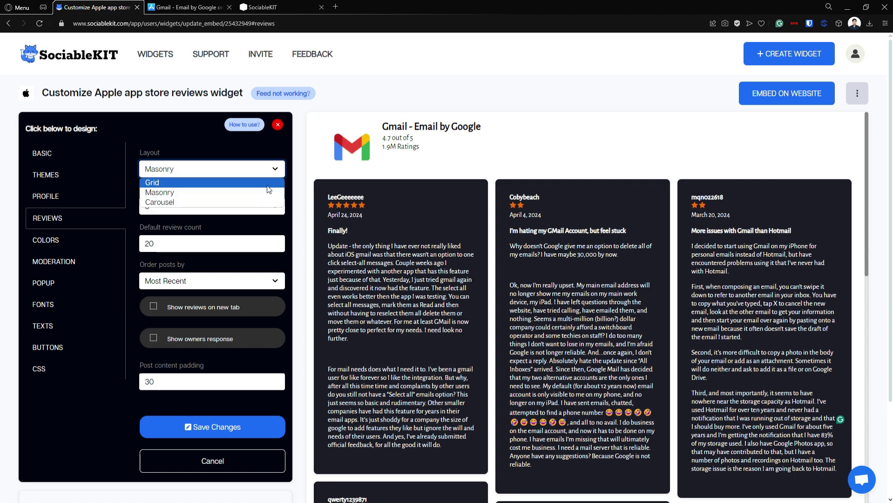
pyautogui.click(267, 185)
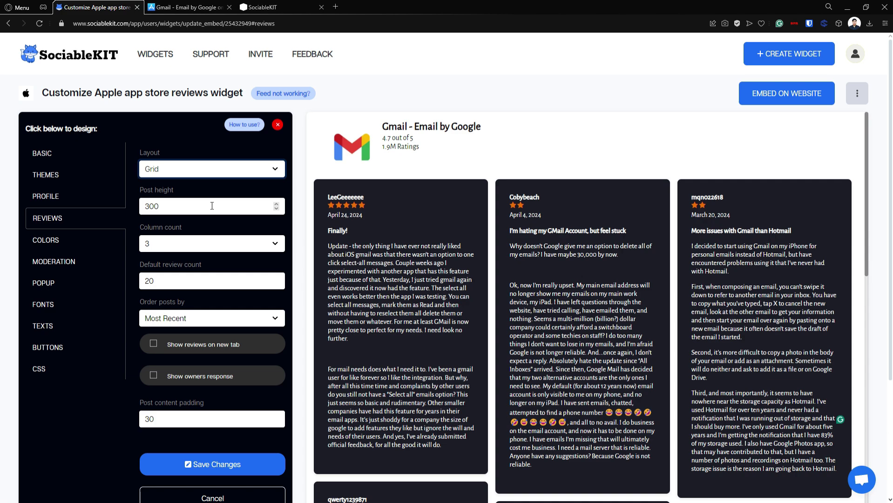
# - Change the default review count from 20 to 6 and save the review settings
pyautogui.click(178, 284)
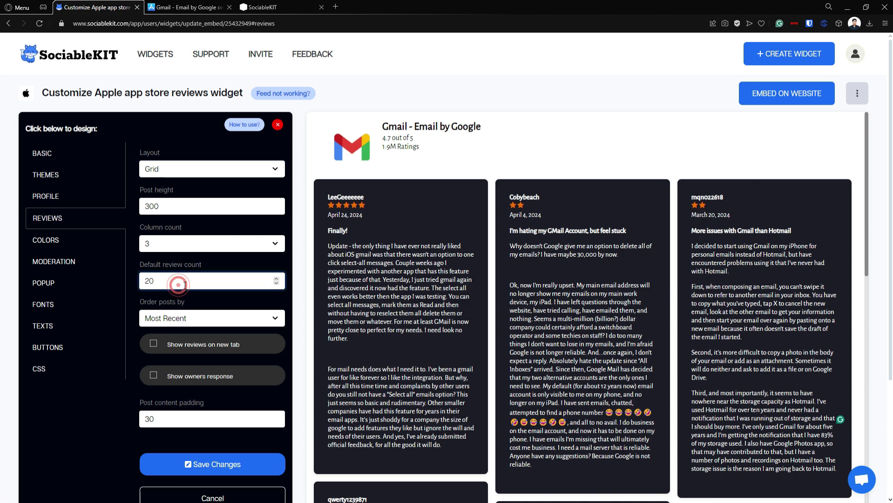
pyautogui.press('BackSpace')
pyautogui.press('BackSpace')
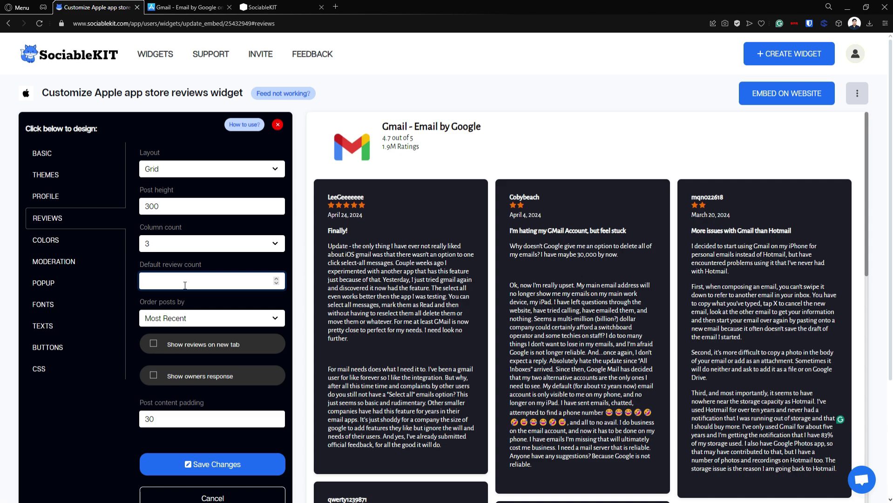
pyautogui.write('1')
pyautogui.press('BackSpace')
pyautogui.write('6')
pyautogui.scroll(-2, 244, 365)
pyautogui.click(243, 382)
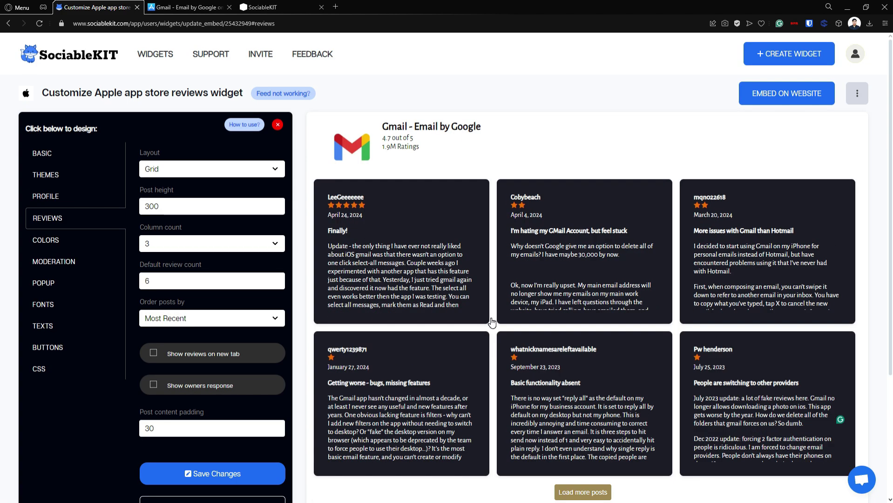
pyautogui.scroll(-2, 505, 284)
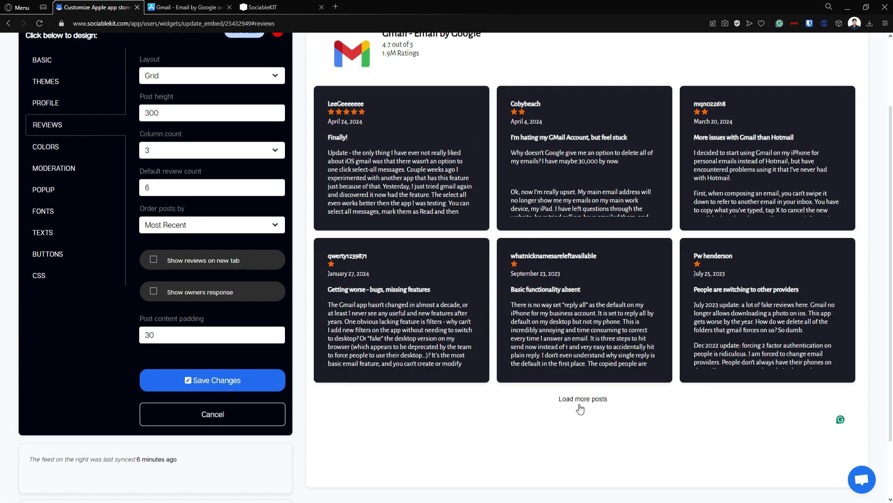
pyautogui.scroll(2, 577, 409)
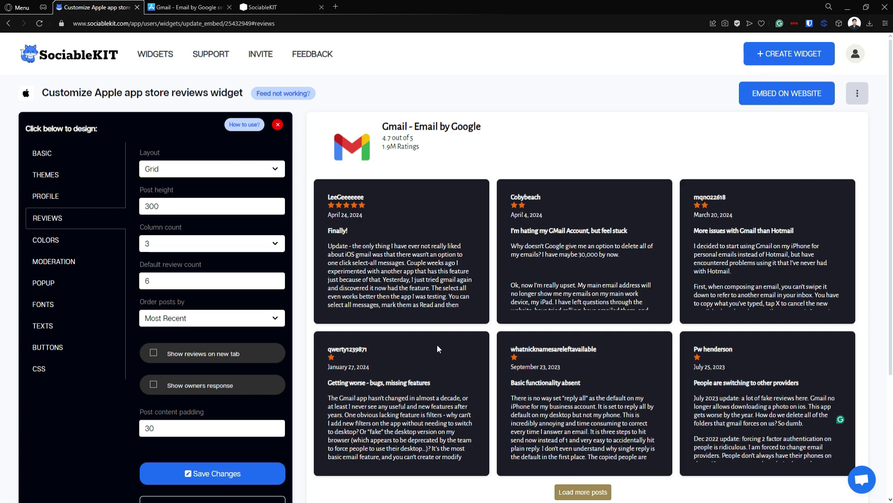
# - Change the feed background colour from #ffffff to near-white #fffffa
pyautogui.click(87, 240)
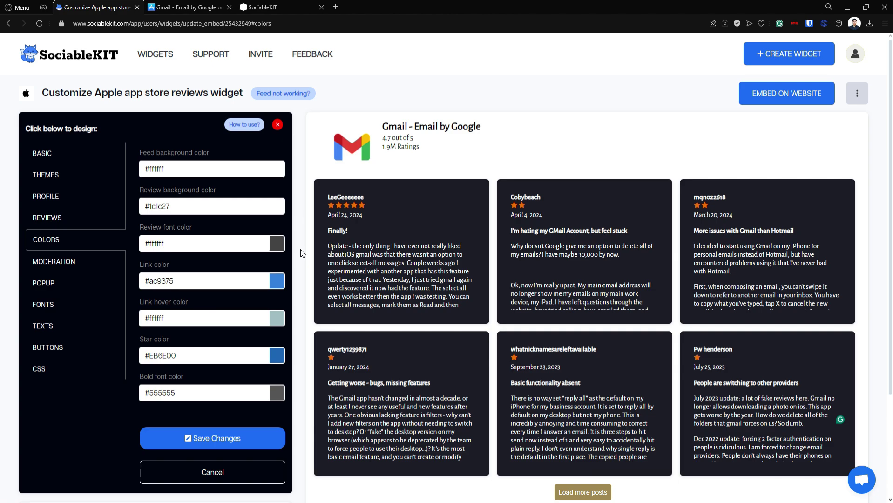
pyautogui.click(277, 173)
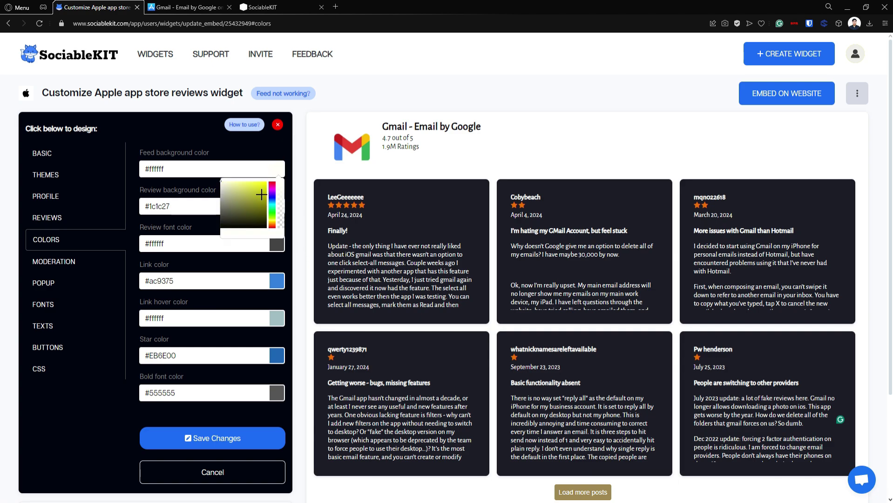
pyautogui.click(300, 183)
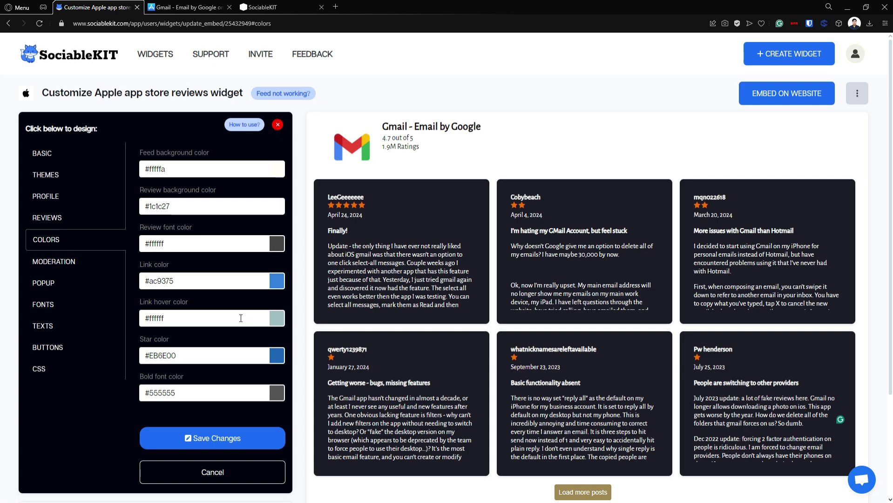
# - Open the widget's Custom CSS settings, leaving the CSS box empty
pyautogui.click(76, 373)
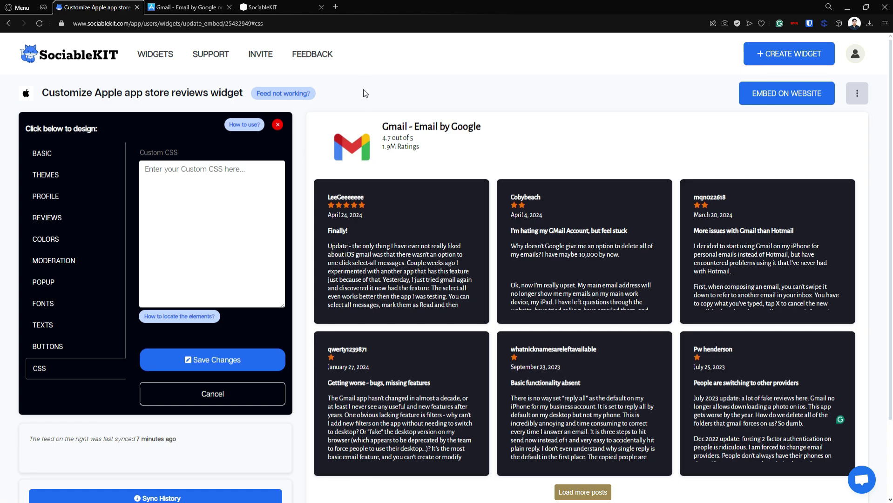
# - Choose Squarespace as the website builder and copy the widget's JavaScript embed code
pyautogui.click(775, 105)
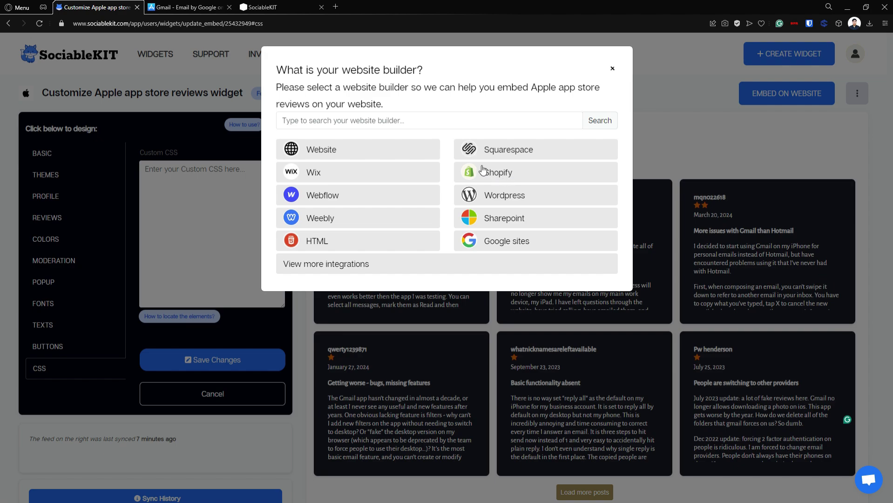
pyautogui.click(449, 127)
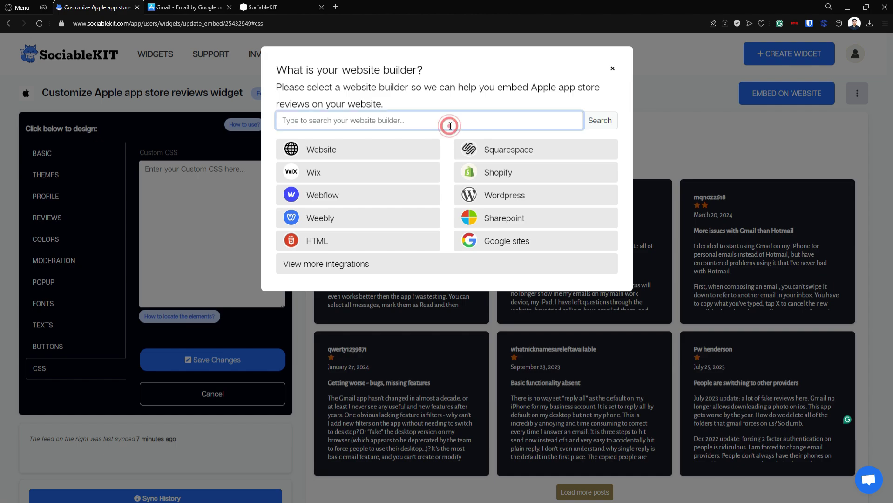
pyautogui.write('Square')
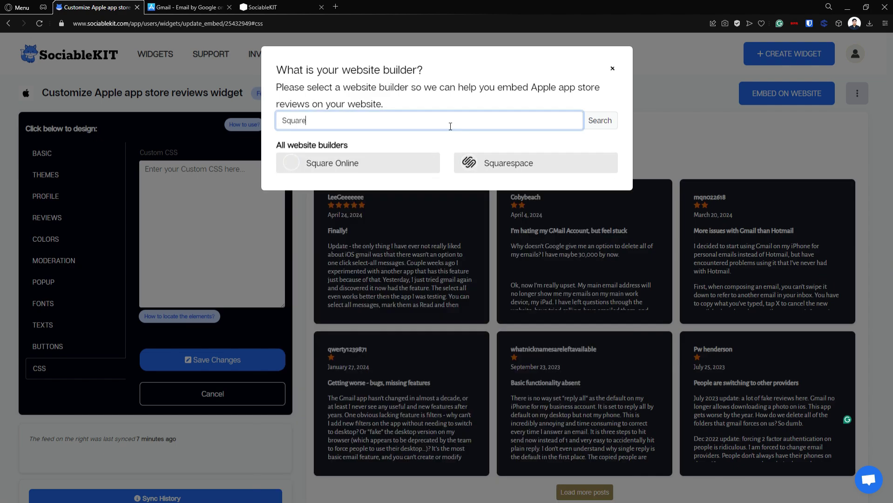
pyautogui.click(508, 164)
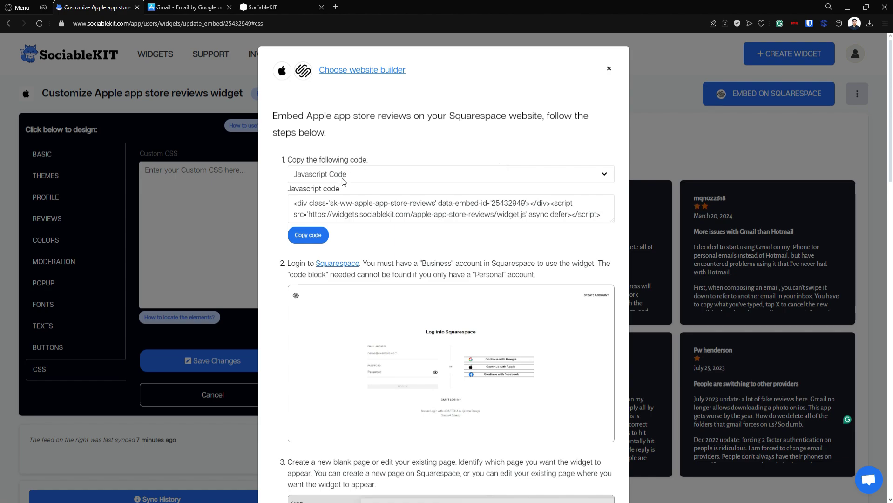
pyautogui.click(324, 241)
# - In Squarespace, add a blank page under Main Navigation and name it 'Apple App Store Reviews'
pyautogui.click(367, 241)
pyautogui.click(205, 5)
pyautogui.click(259, 6)
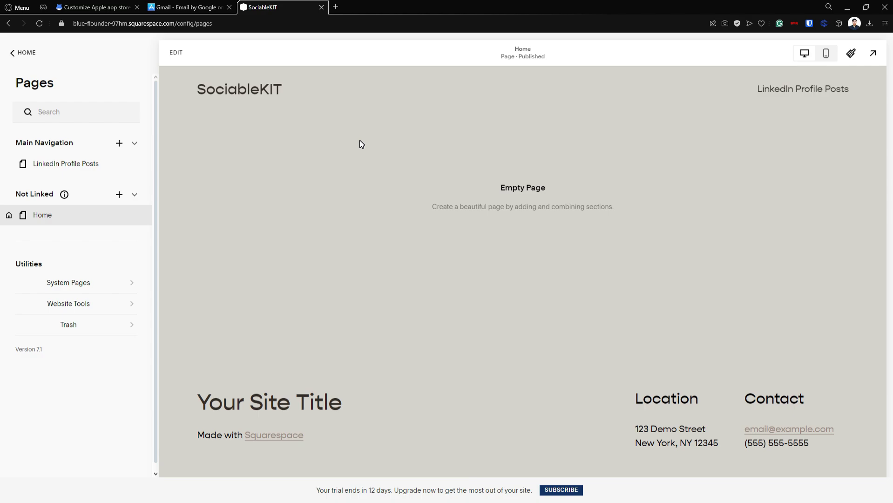
pyautogui.click(119, 144)
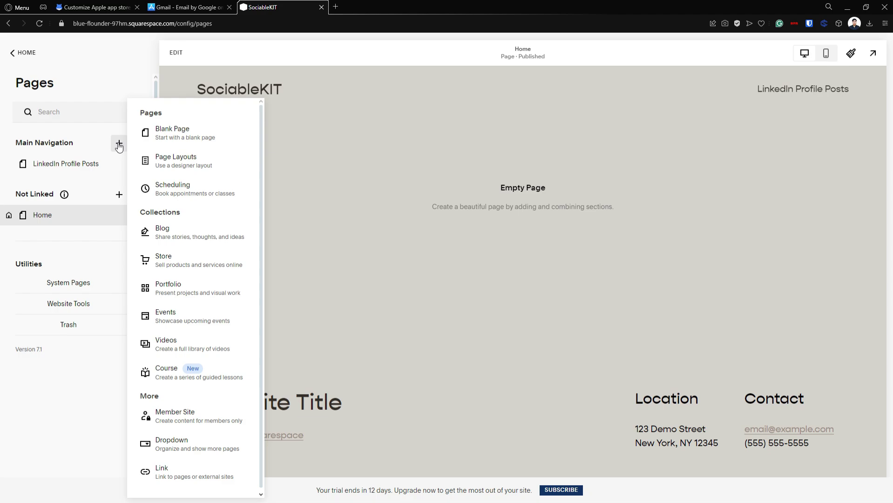
pyautogui.click(178, 138)
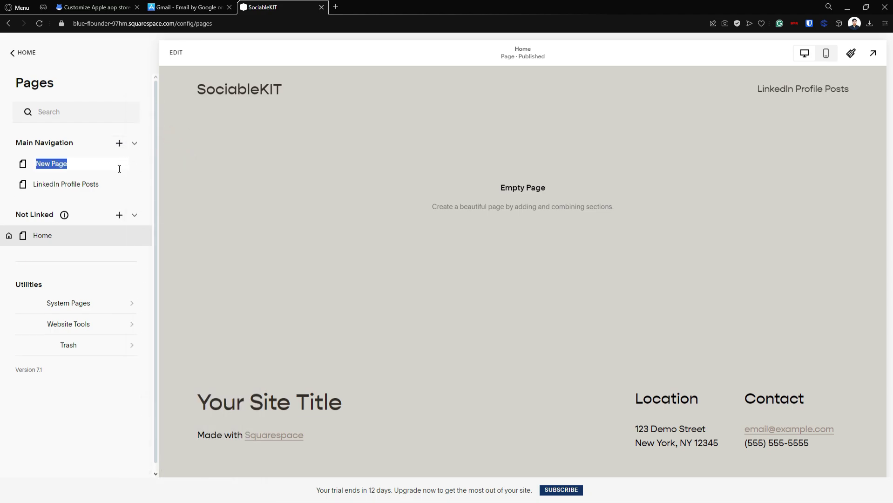
pyautogui.write('Apple App Store REVIE')
pyautogui.press('BackSpace')
pyautogui.press('BackSpace')
pyautogui.press('BackSpace')
pyautogui.write('v')
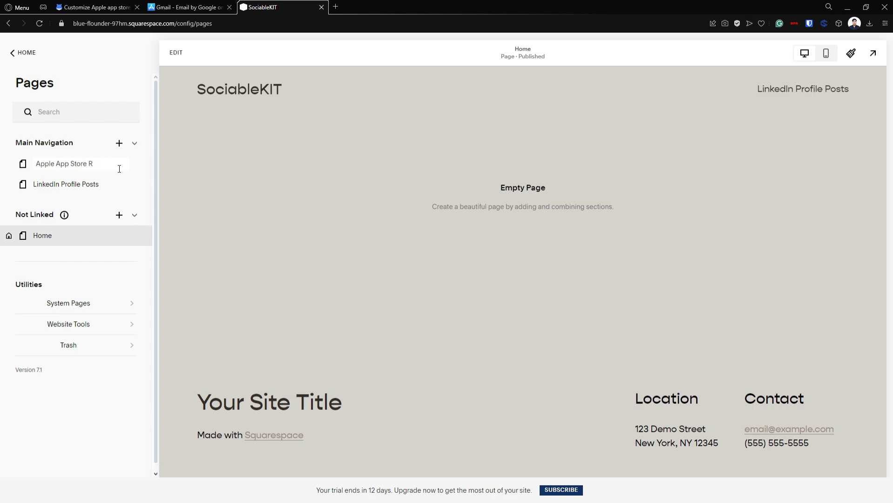
pyautogui.write(' Reviews')
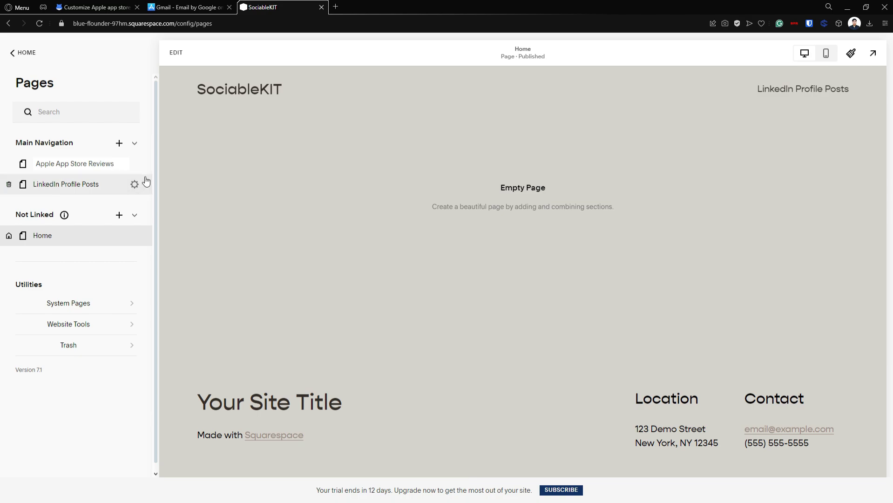
# - Confirm the page name, then add a blank section containing a Code block
pyautogui.press('Return')
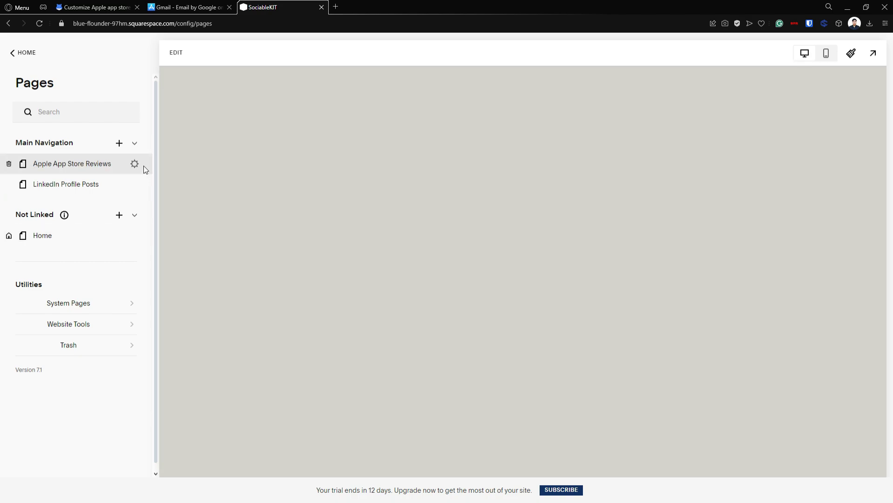
pyautogui.click(178, 53)
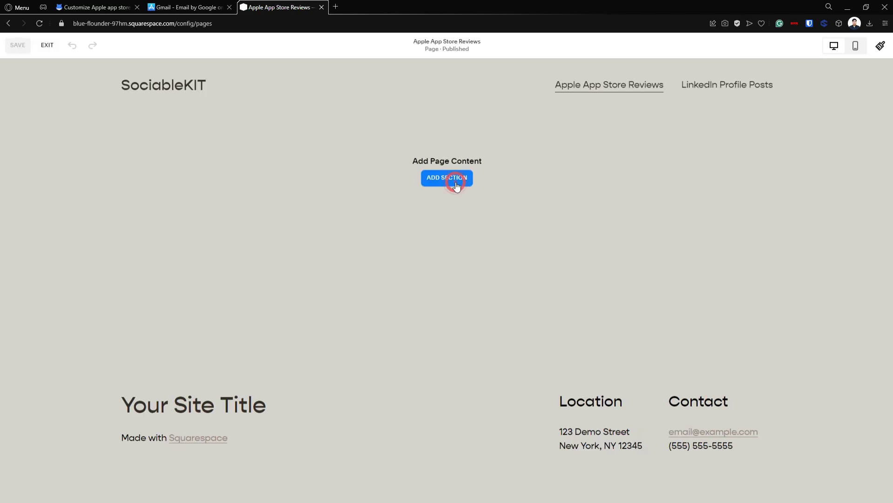
pyautogui.click(457, 183)
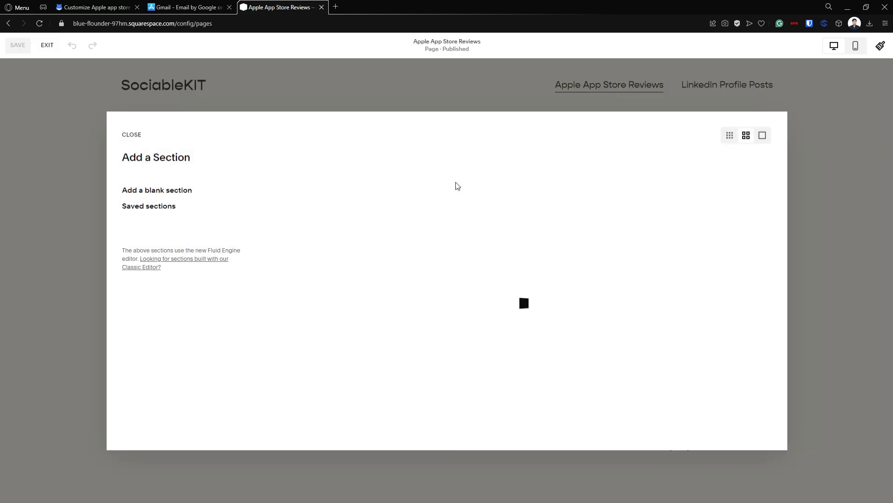
pyautogui.click(194, 193)
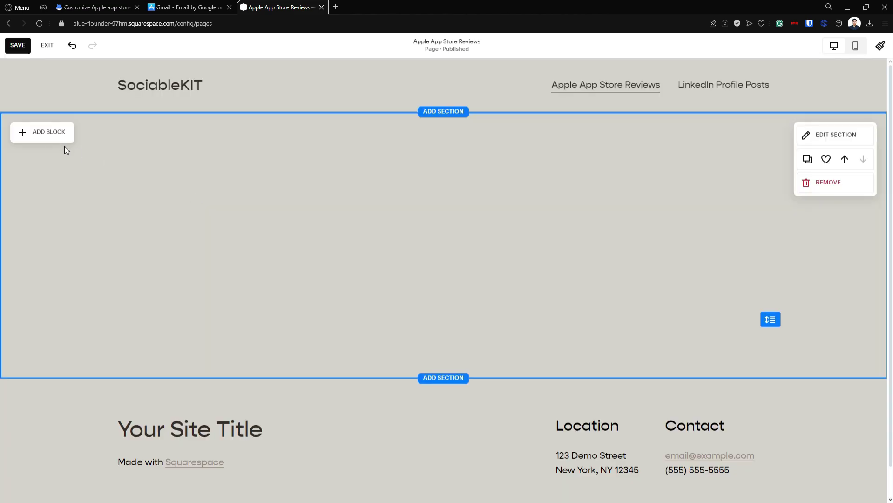
pyautogui.click(41, 134)
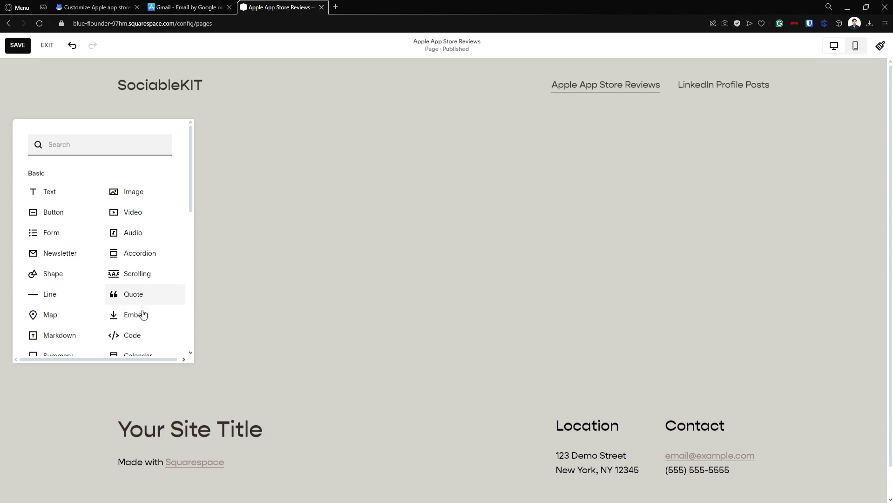
pyautogui.click(147, 336)
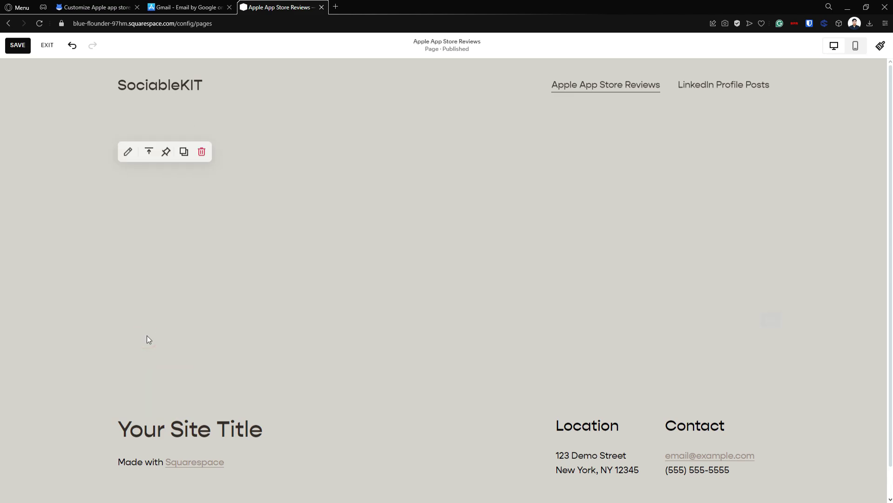
# - Replace the Code block's Hello, World! sample with the pasted SociableKIT embed script
pyautogui.click(132, 156)
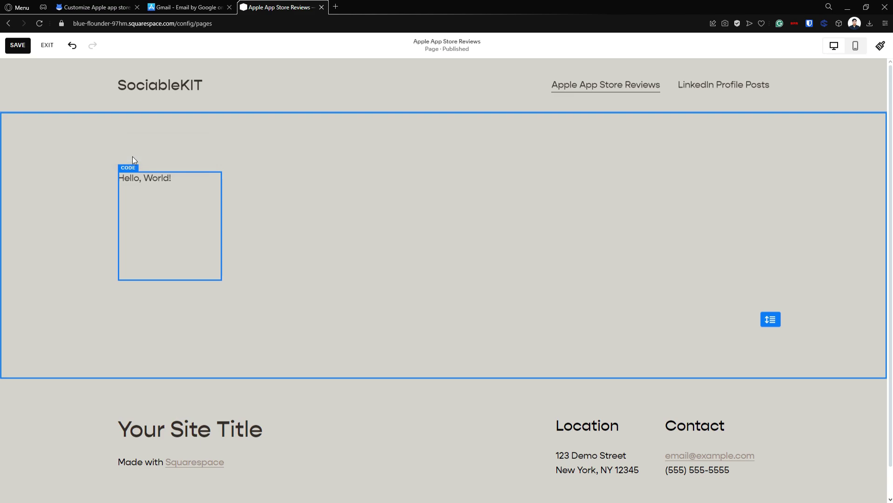
pyautogui.click(325, 227)
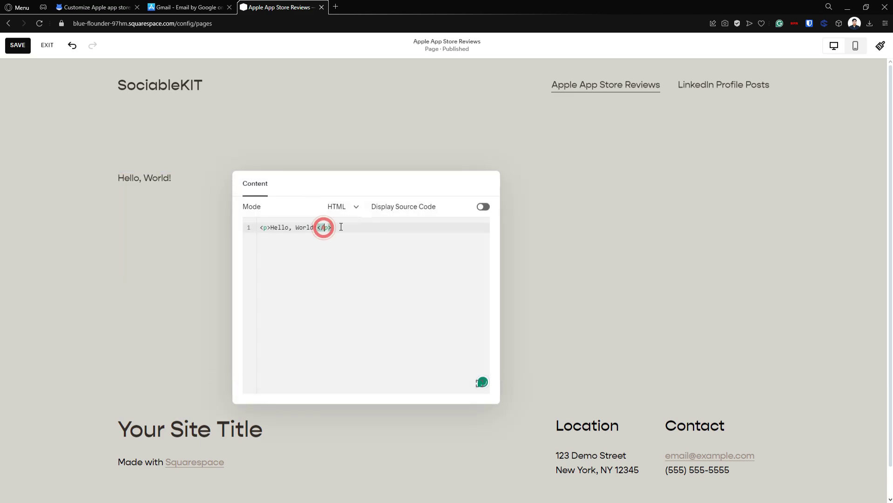
pyautogui.hotkey('ctrl', 'a')
pyautogui.press('BackSpace')
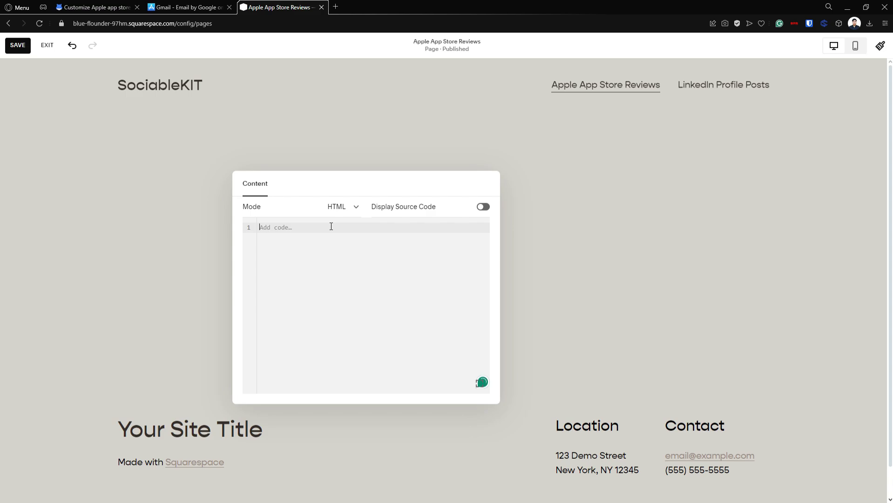
pyautogui.hotkey('ctrl', 'v')
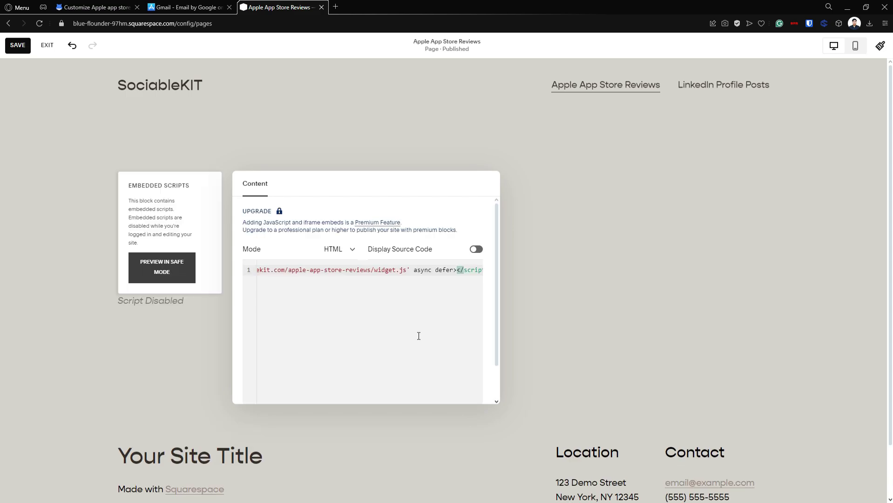
# - Stretch the SociableKIT code block to full content width, make it much taller, and save
pyautogui.click(564, 307)
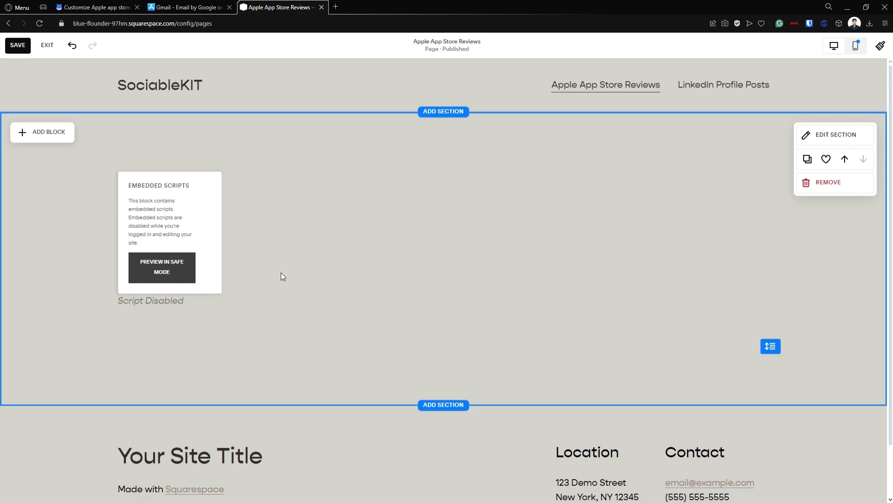
pyautogui.click(188, 235)
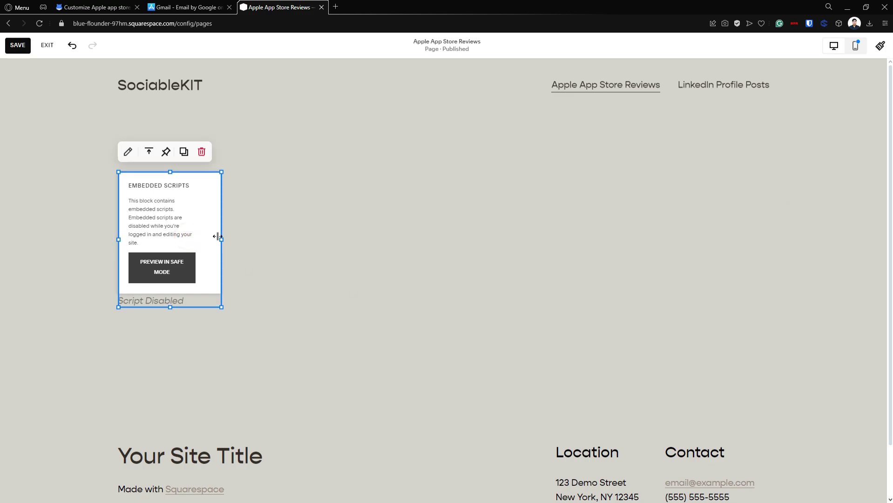
pyautogui.moveTo(221, 237); pyautogui.dragTo(763, 247)
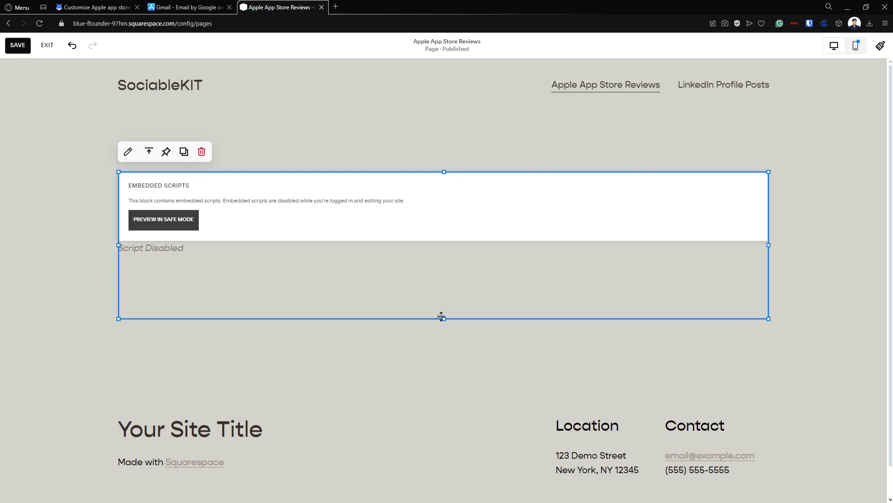
pyautogui.moveTo(443, 318); pyautogui.dragTo(434, 472)
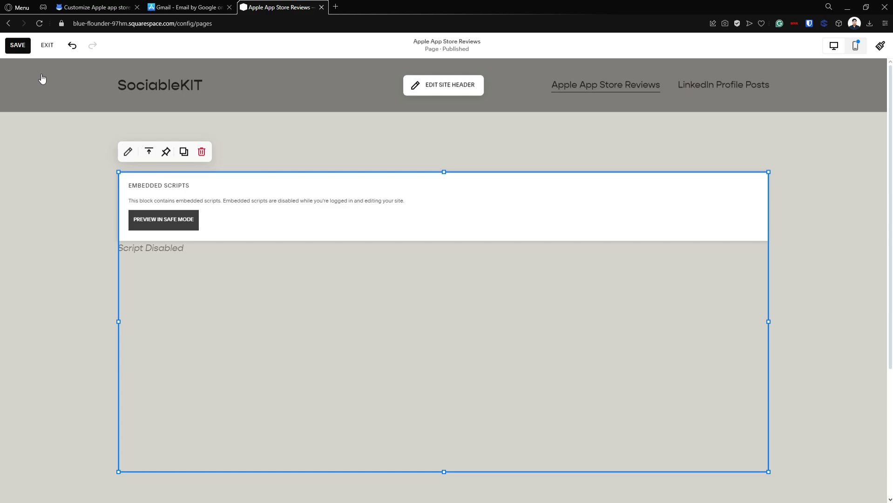
pyautogui.click(21, 46)
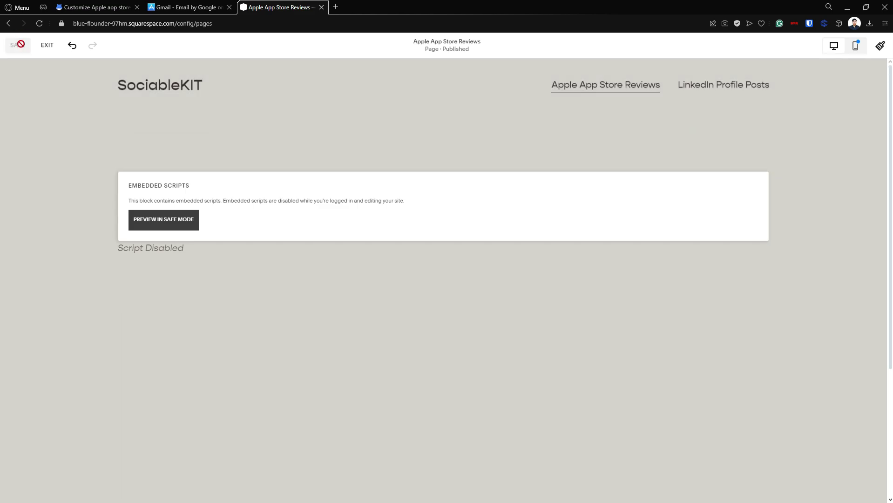
# - Exit the editor and preview the Apple App Store Reviews page full screen
pyautogui.click(49, 48)
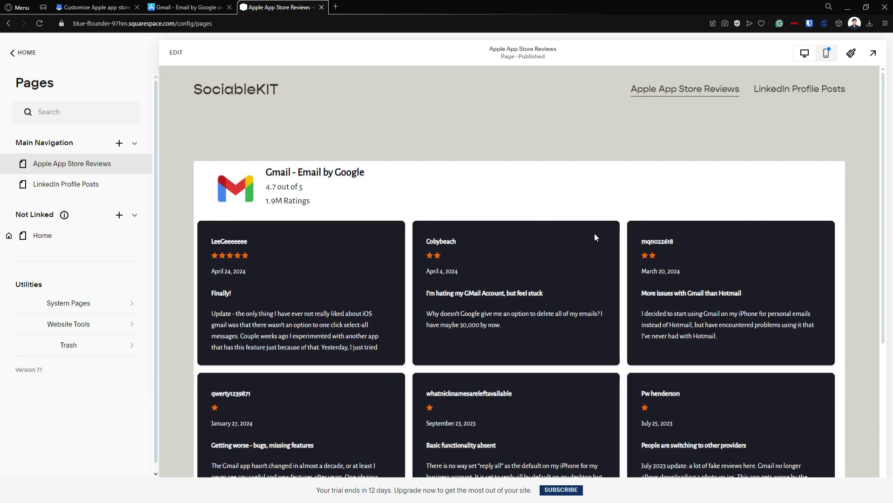
pyautogui.click(877, 61)
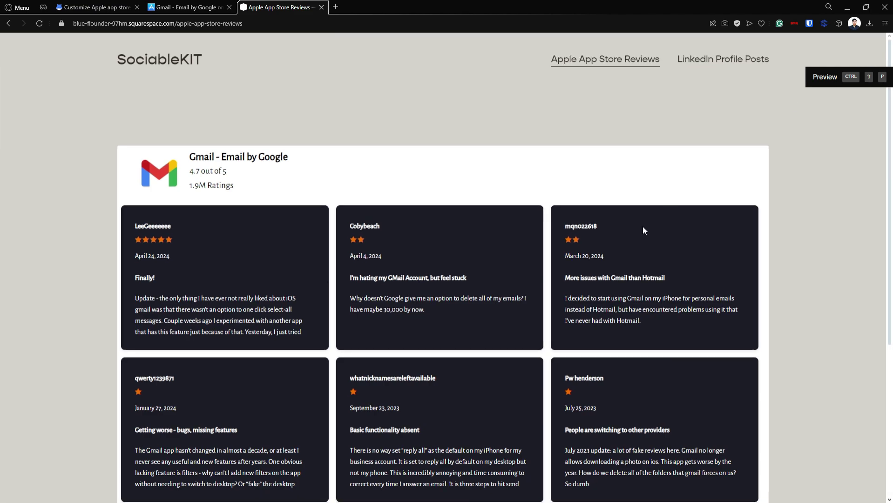
pyautogui.scroll(-3, 615, 253)
pyautogui.scroll(2, 556, 284)
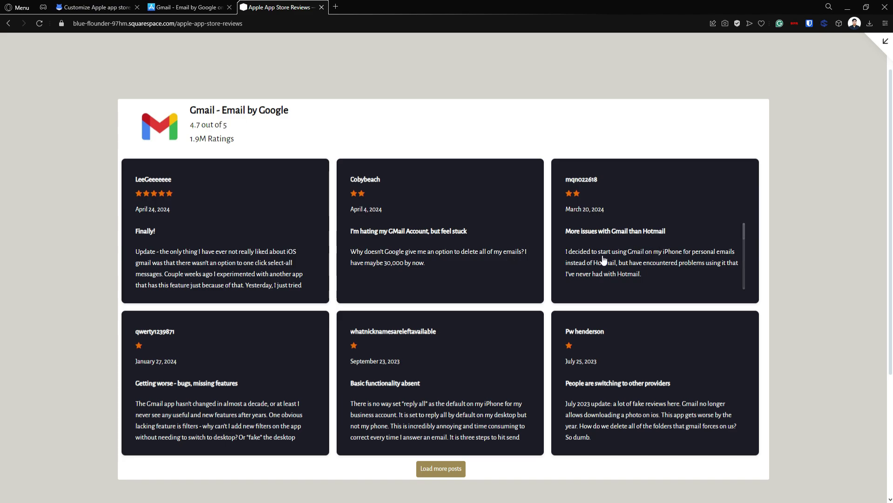
pyautogui.scroll(-1, 473, 422)
# - Load more Gmail reviews, then open and close the 'Basic functionality absent' review card
pyautogui.click(455, 469)
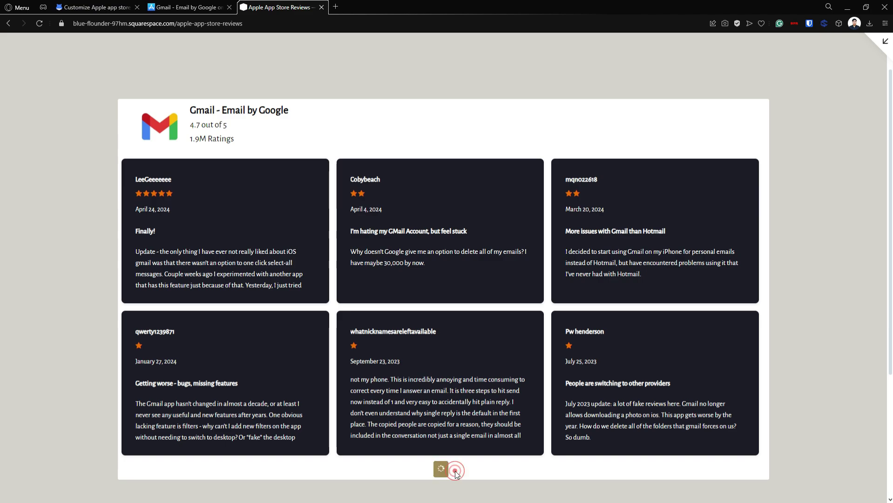
pyautogui.scroll(-4, 747, 286)
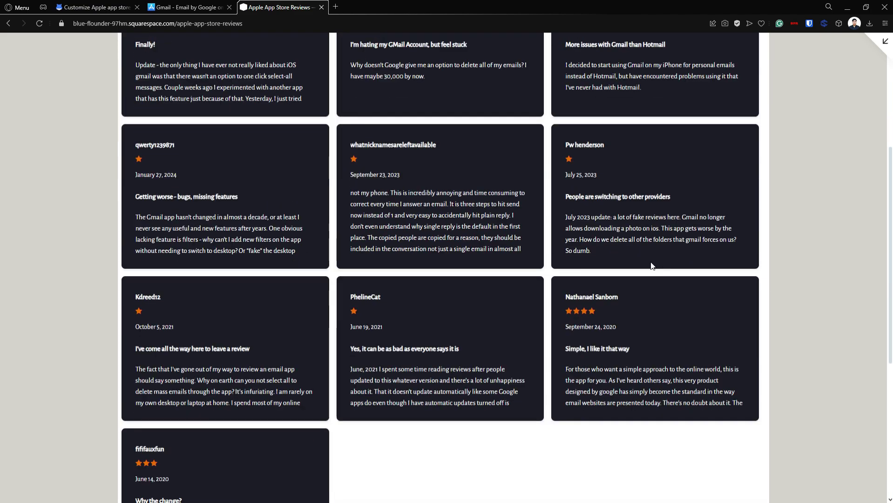
pyautogui.click(423, 238)
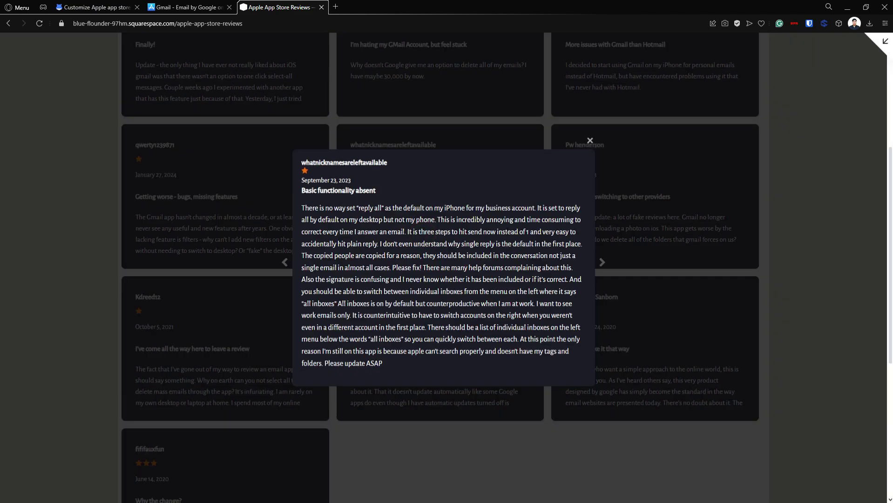
pyautogui.click(591, 142)
pyautogui.scroll(5, 665, 244)
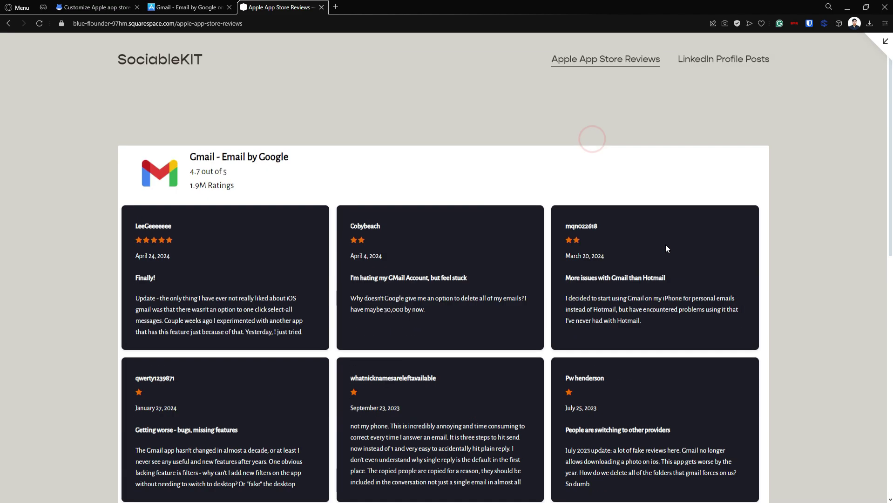
# - Collapse the full-screen preview back to the Pages panel and scroll through the reviews page
pyautogui.click(884, 41)
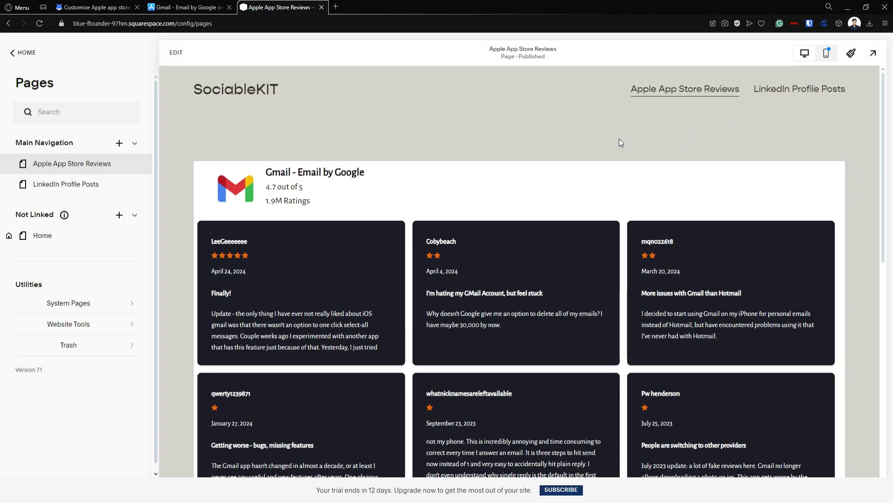
pyautogui.scroll(-5, 622, 140)
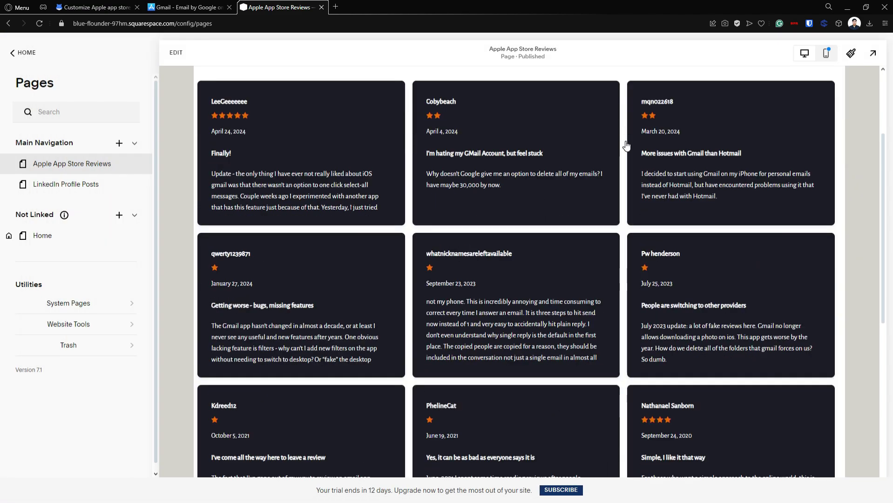
pyautogui.scroll(3, 624, 145)
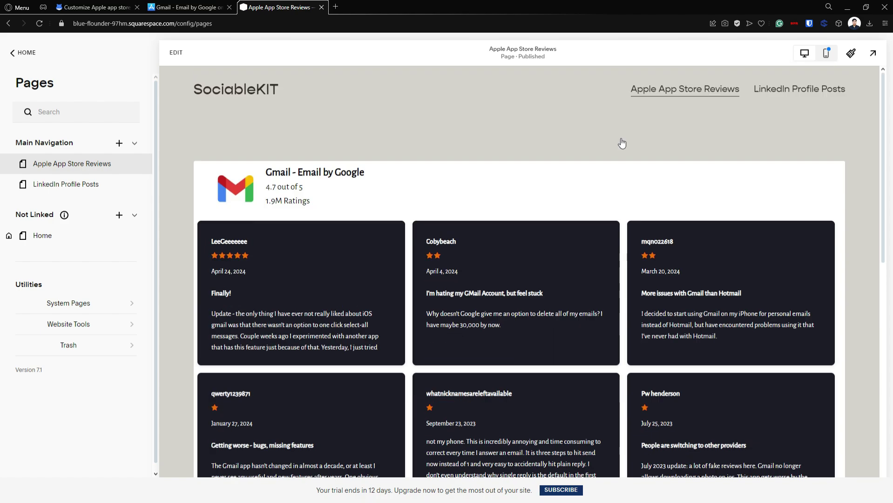